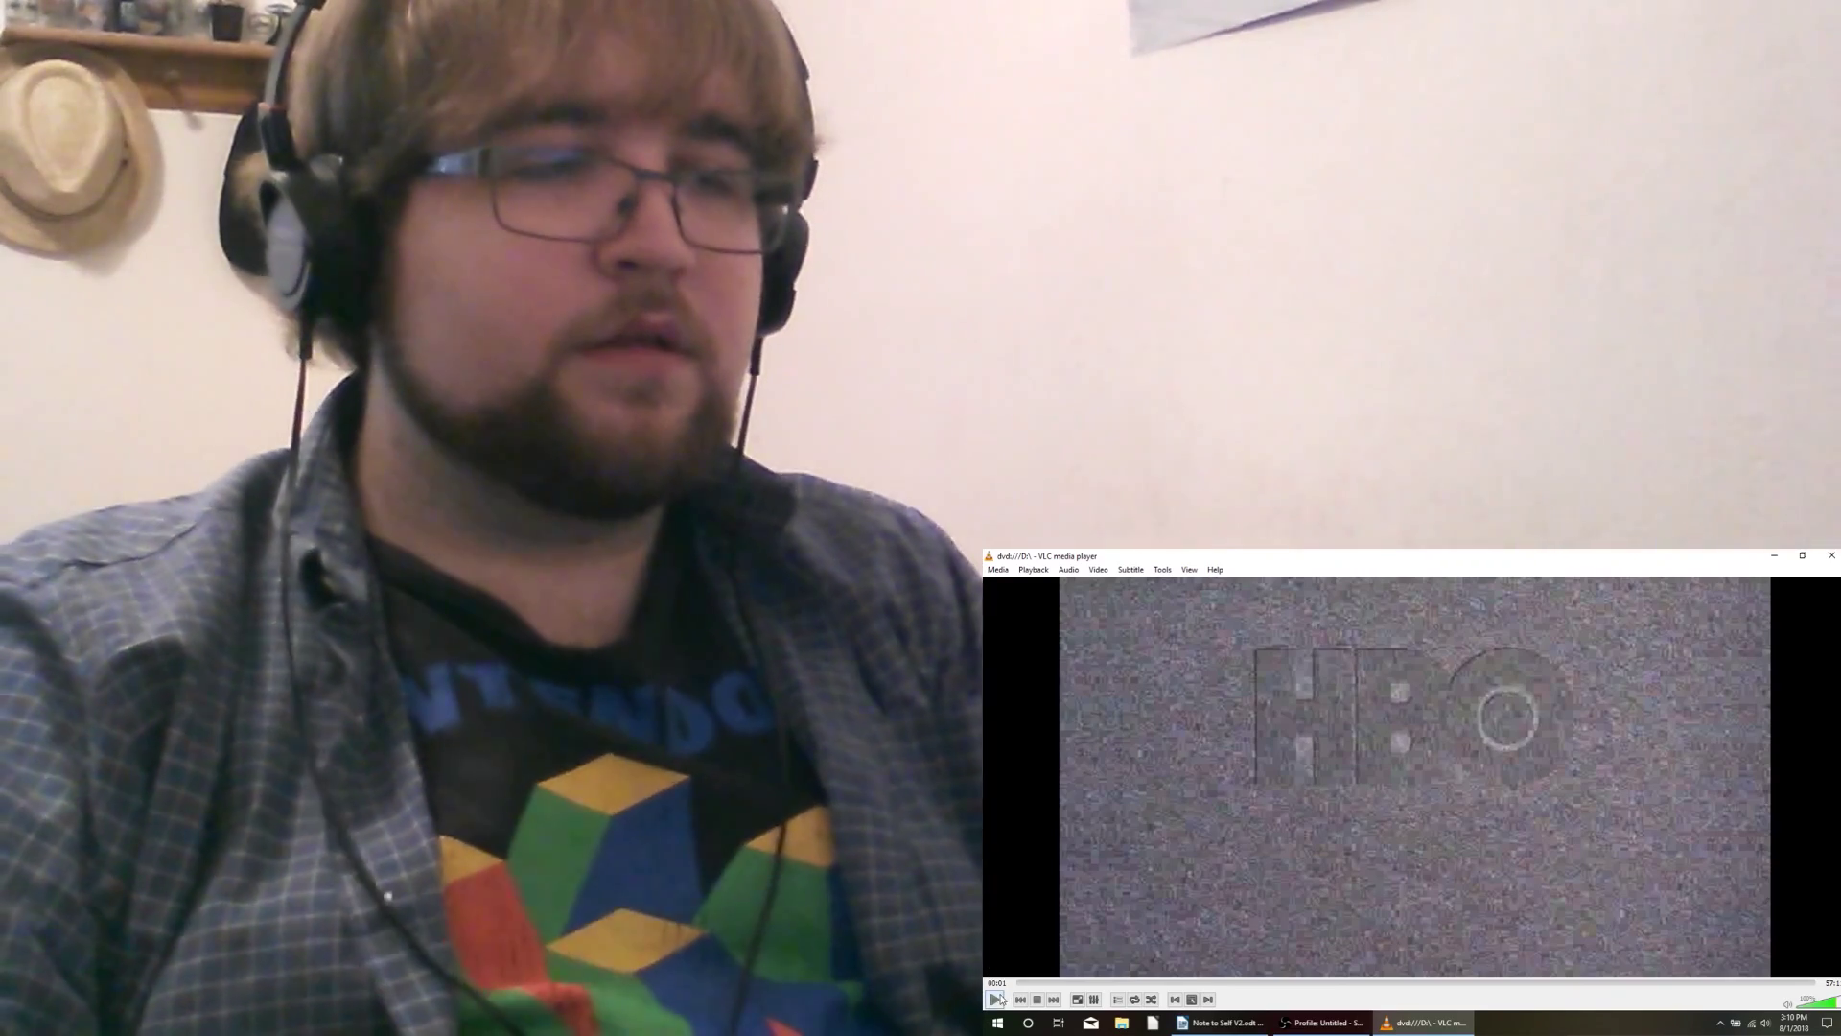
Play the DVD episode, jump well past the opening titles on the seek bar, then pause
left_click(999, 996)
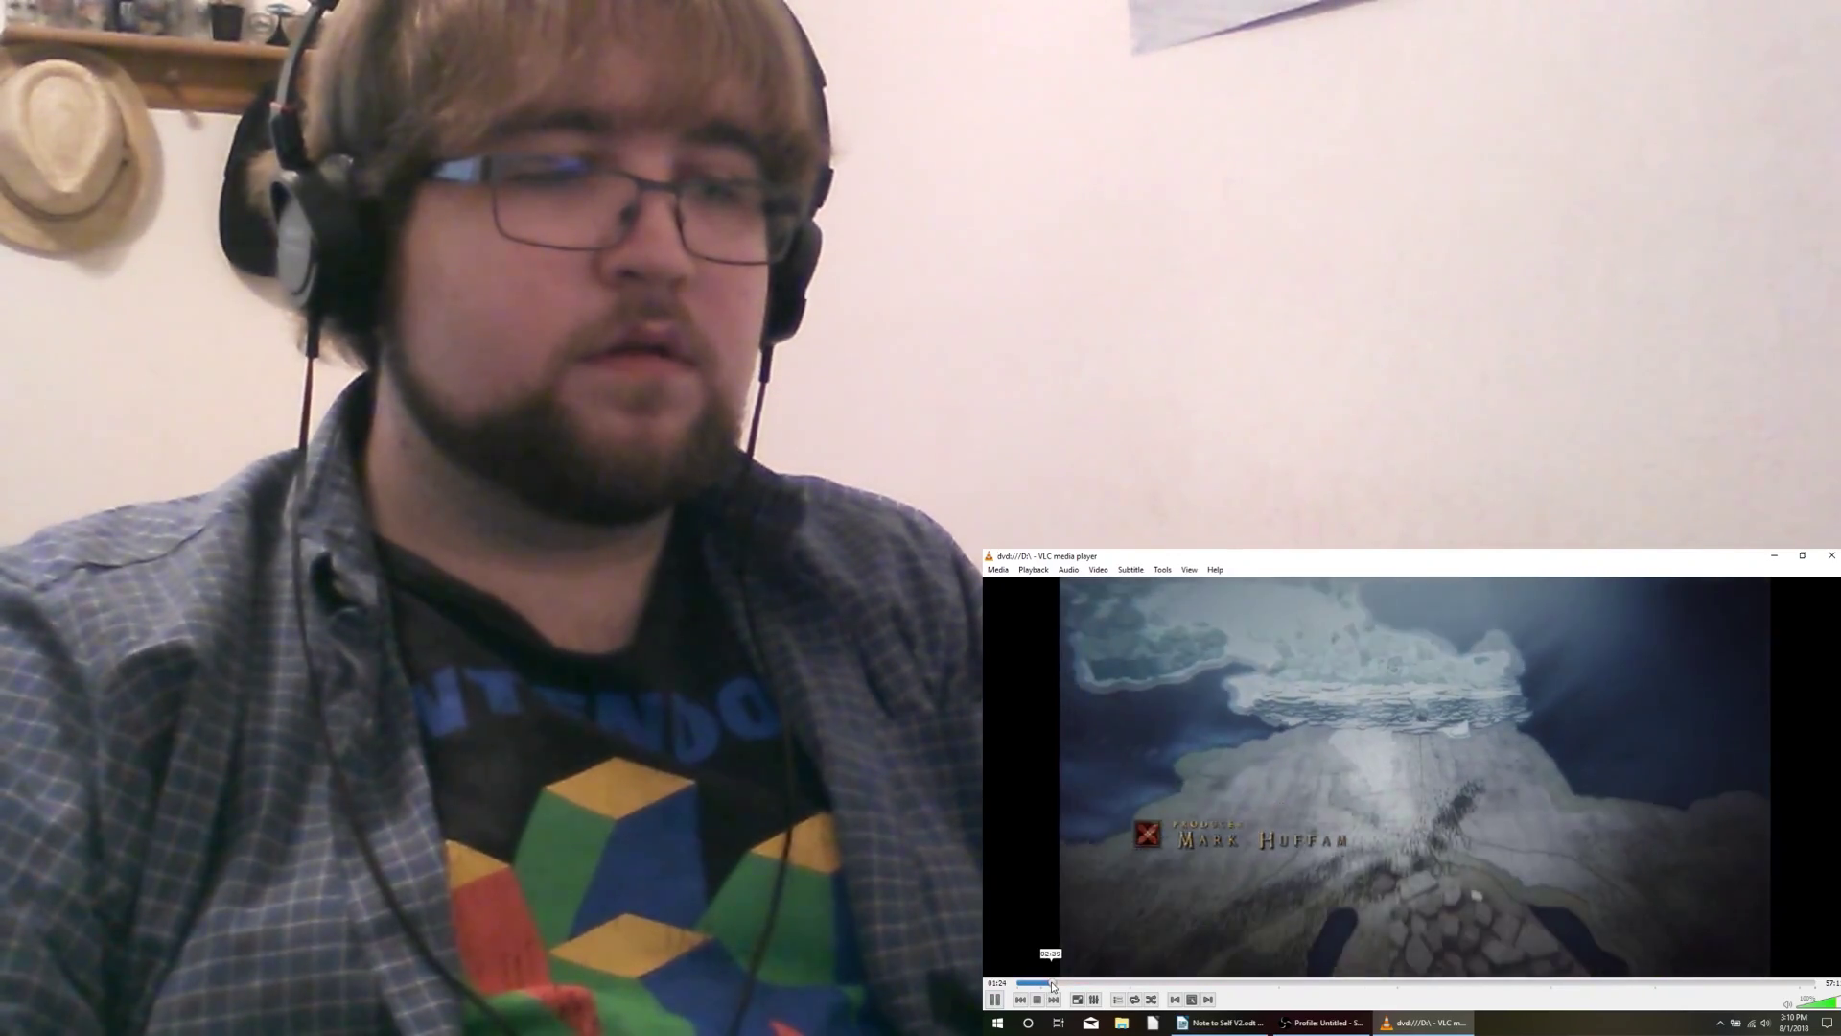
left_click(1052, 980)
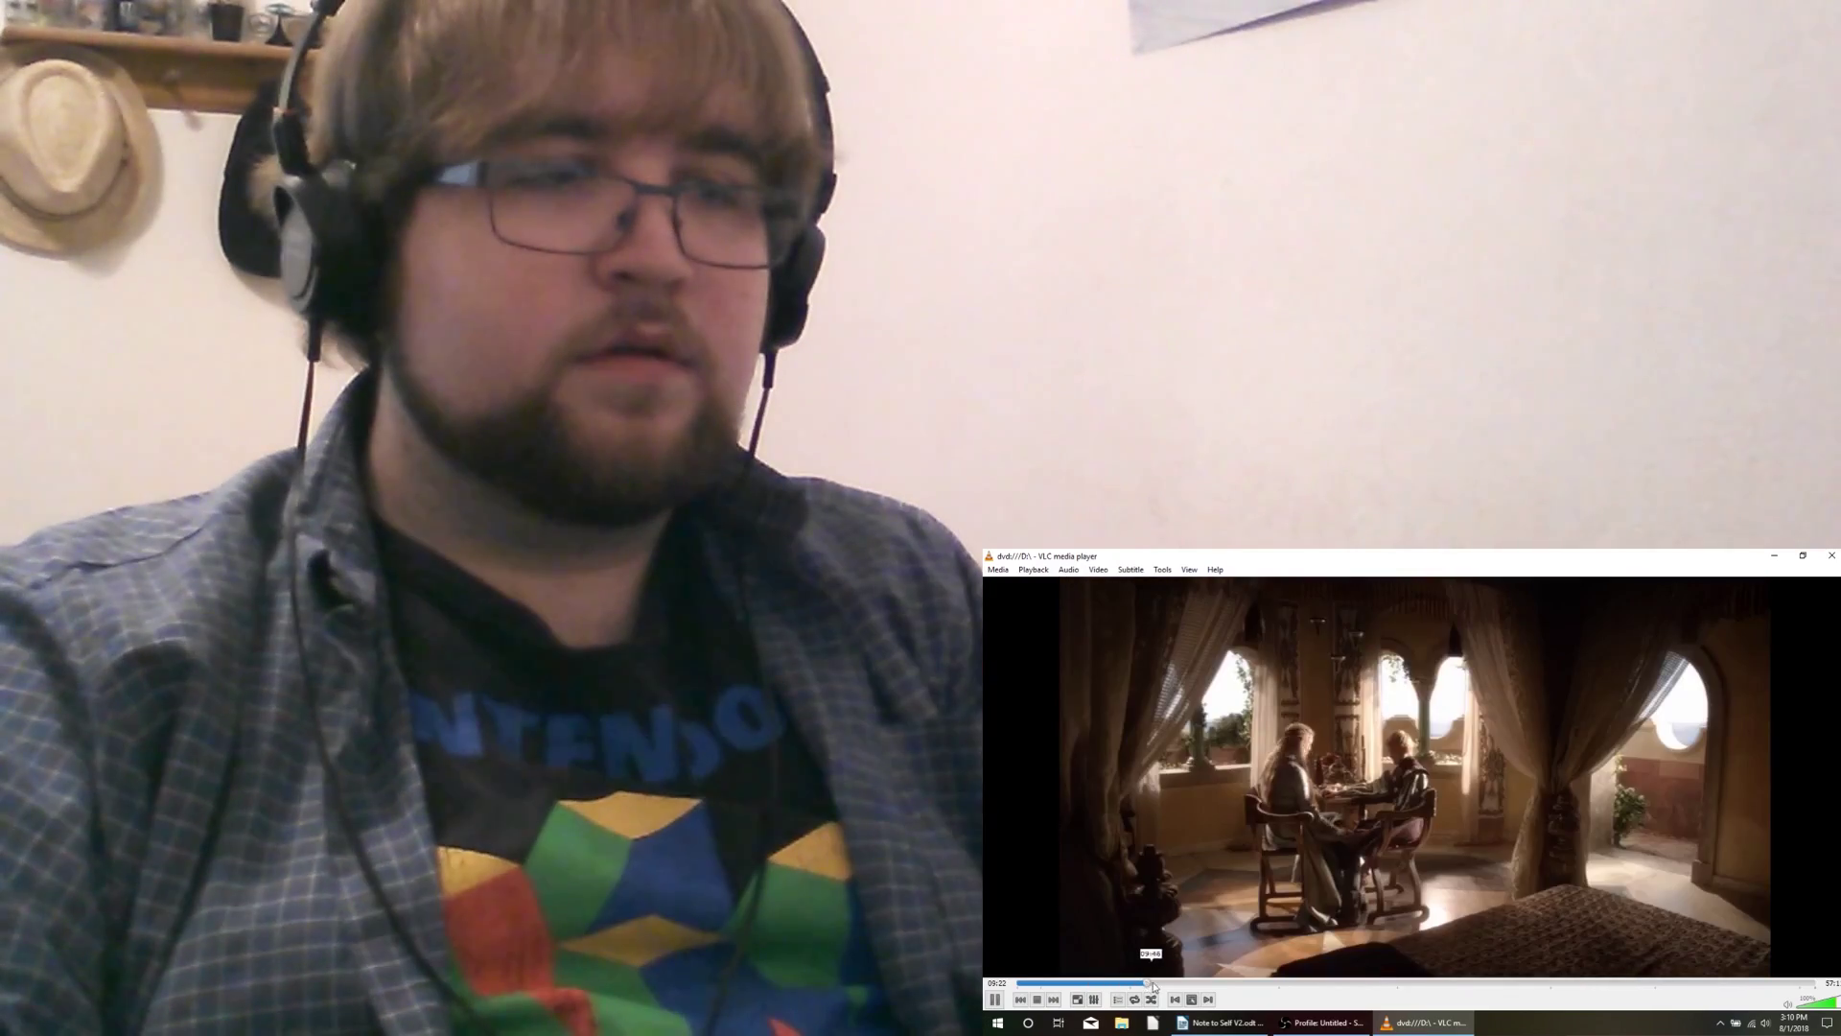
left_click(1155, 984)
left_click(1165, 983)
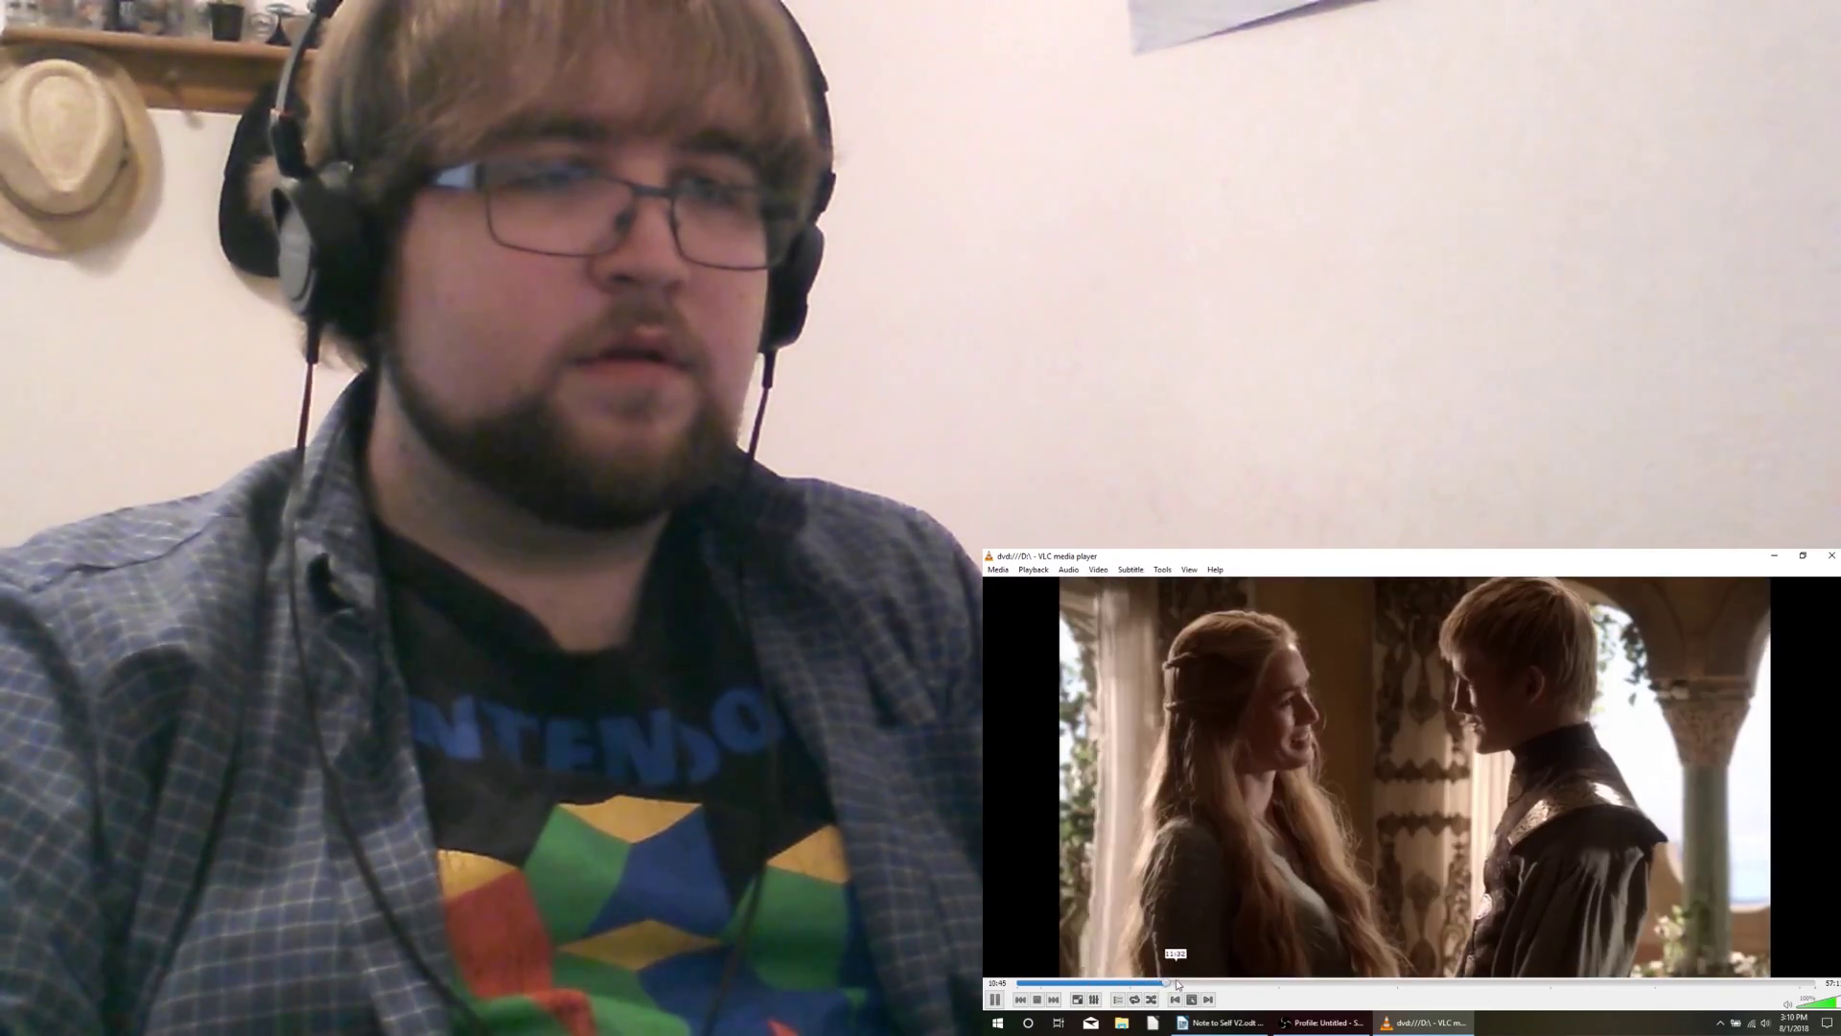
left_click(1174, 985)
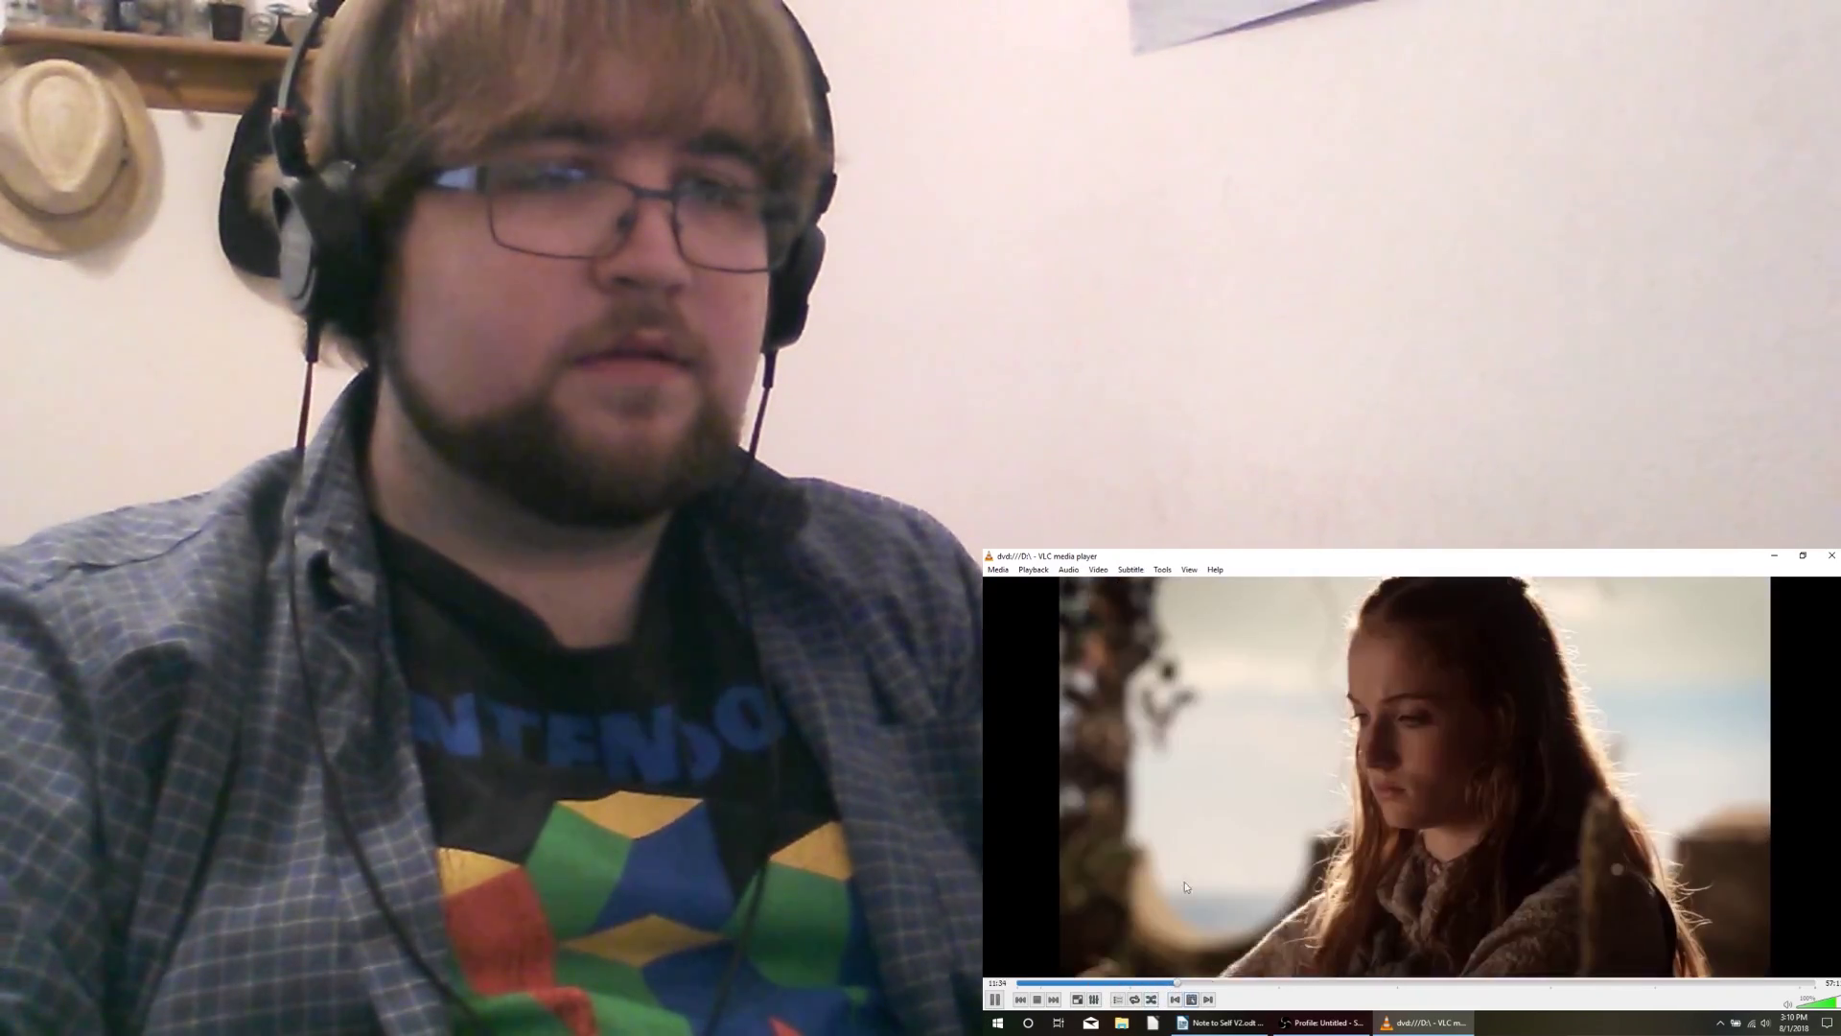
key("space")
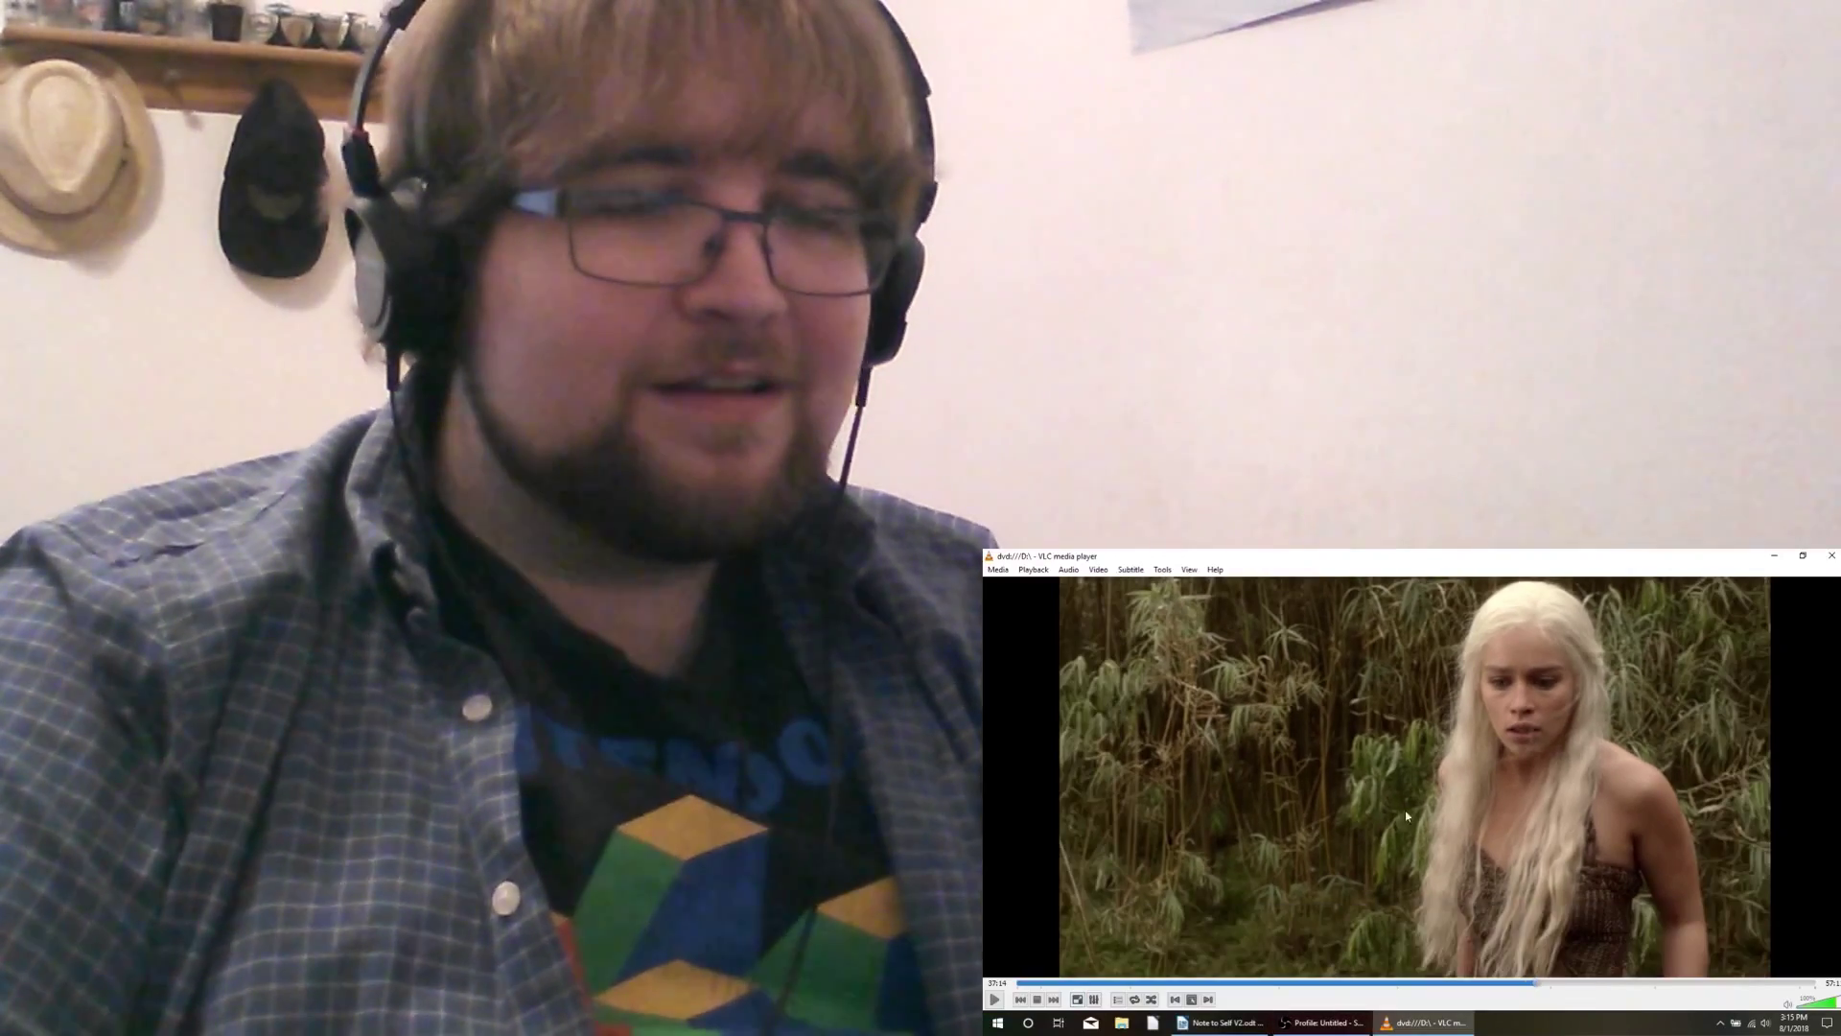
Enable the Closed captions 1 subtitle track and drag the seek bar to a later scene
right_click(1412, 804)
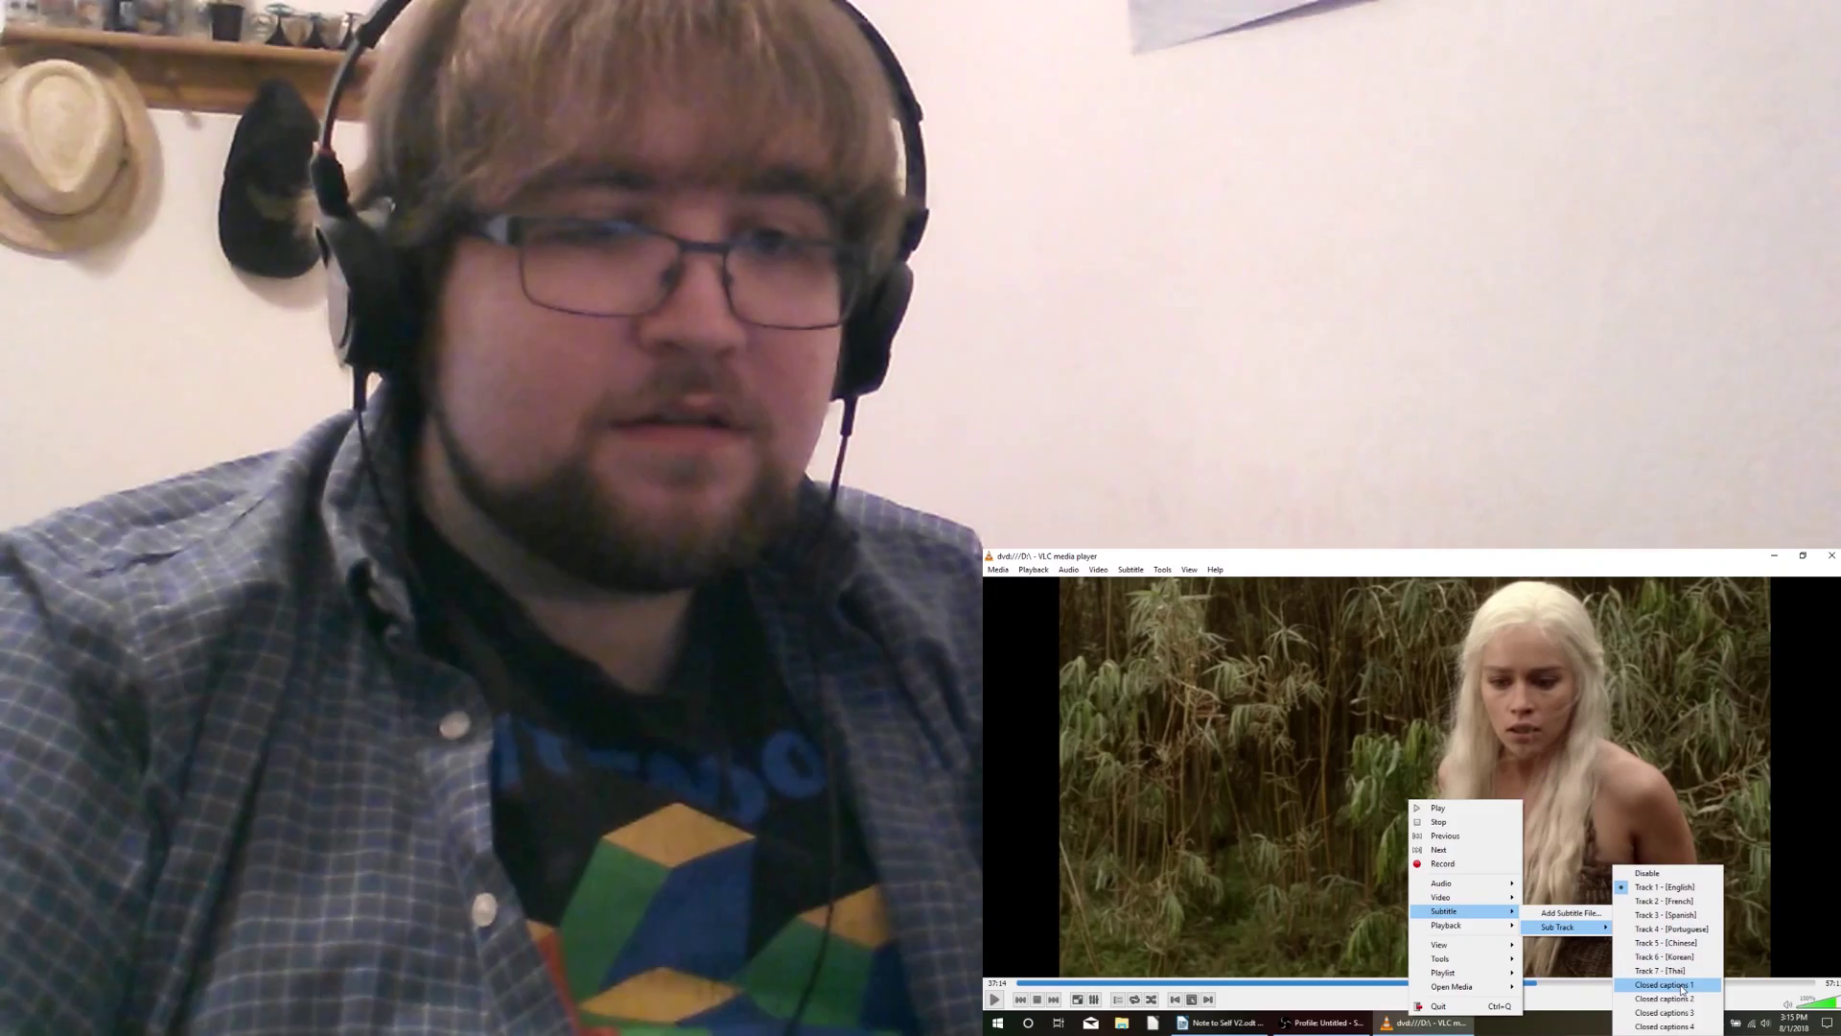
left_click(1668, 983)
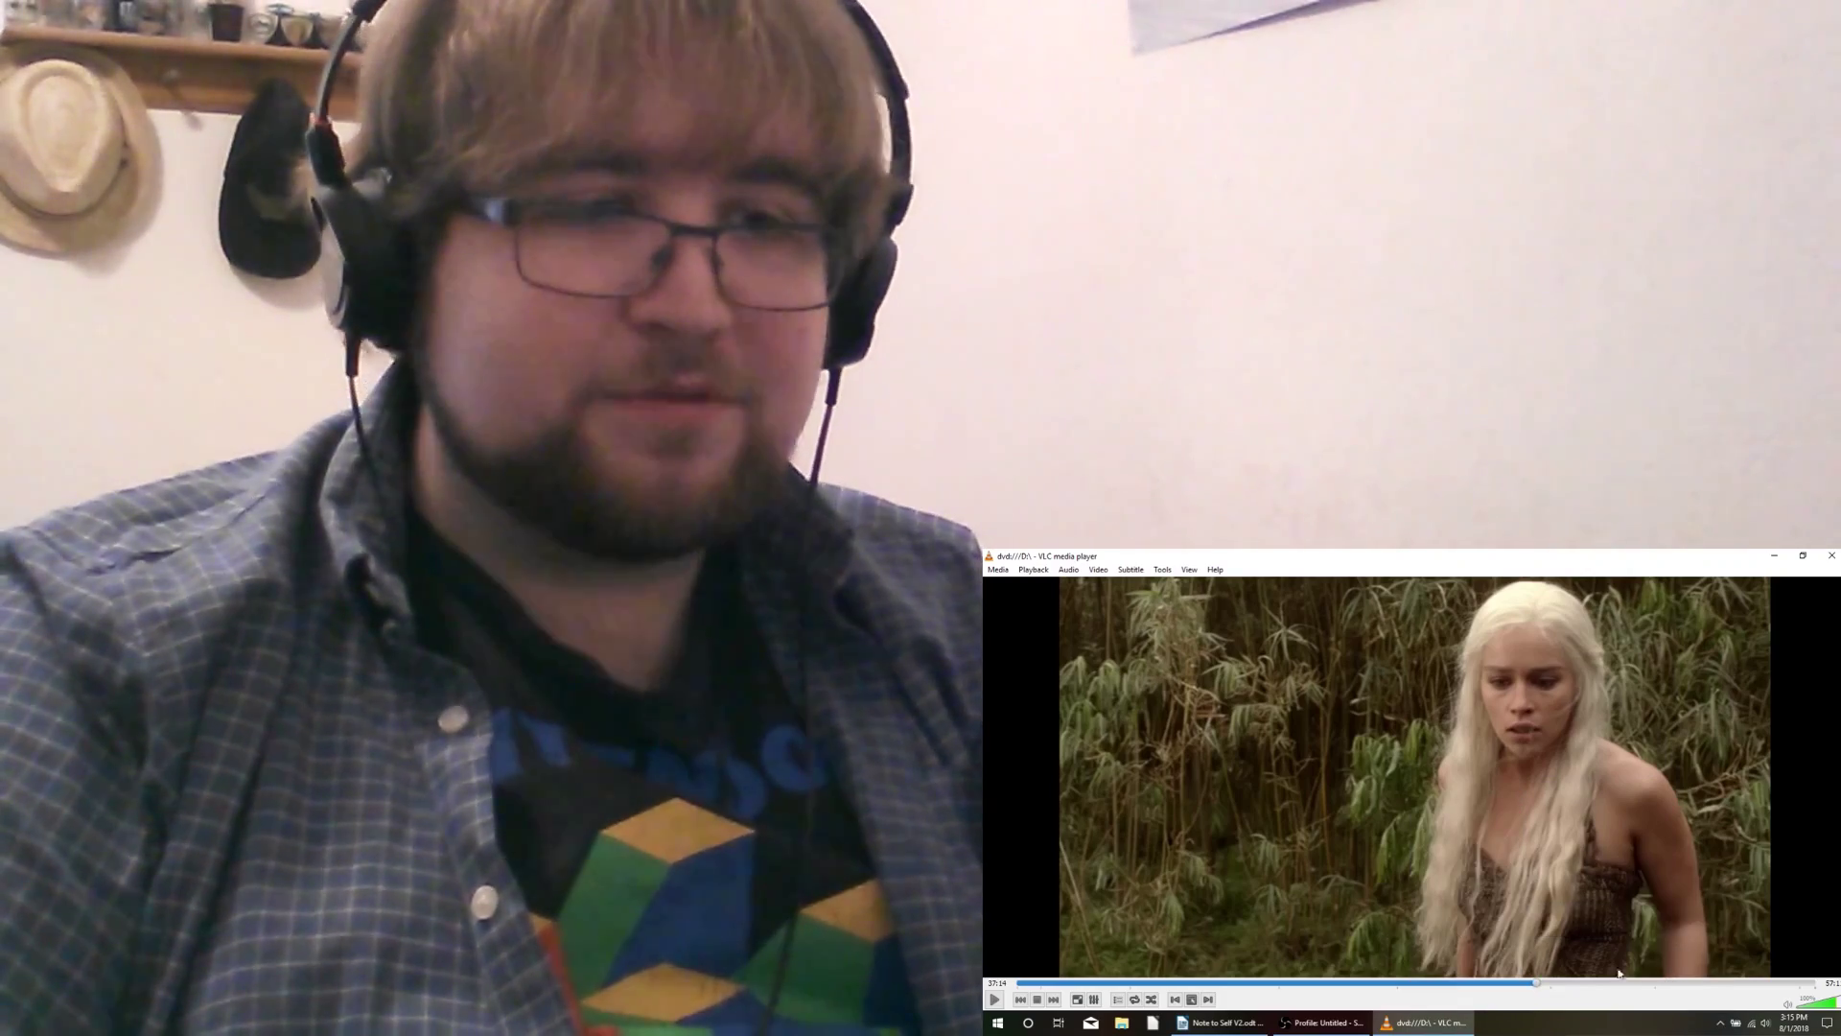
left_click_drag(1535, 987, 1518, 989)
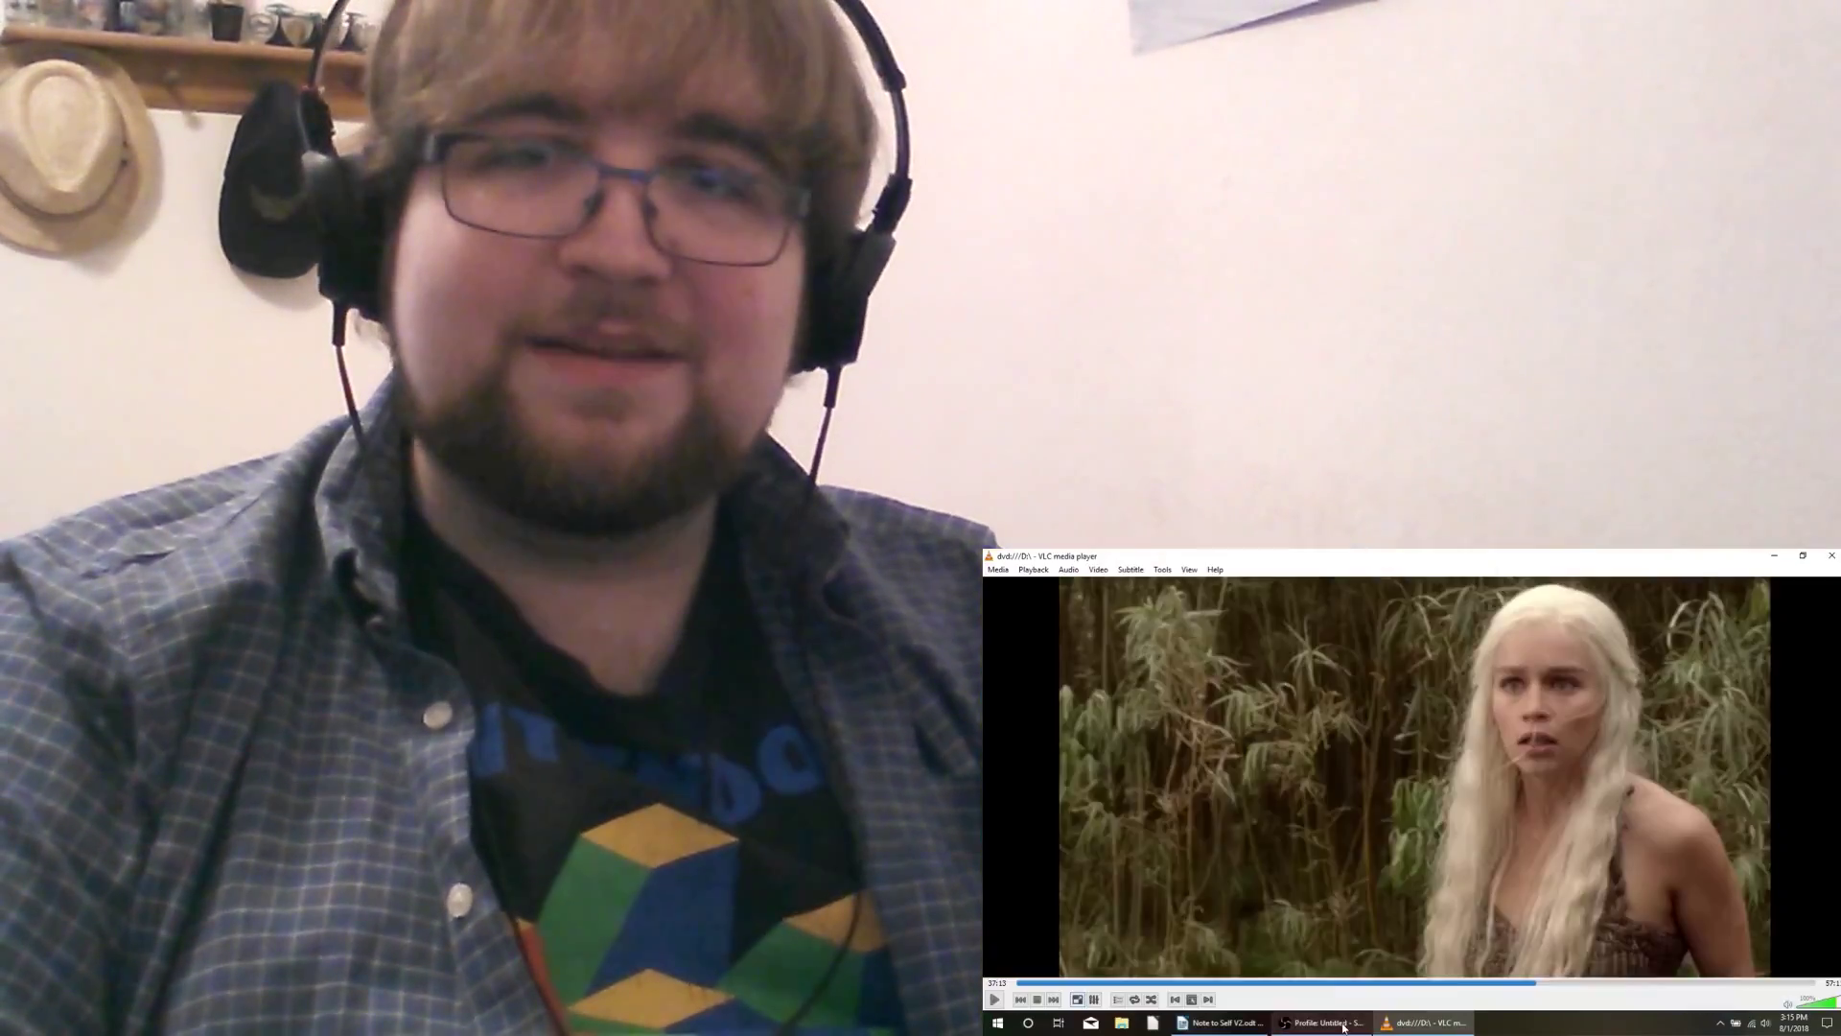
right_click(1341, 853)
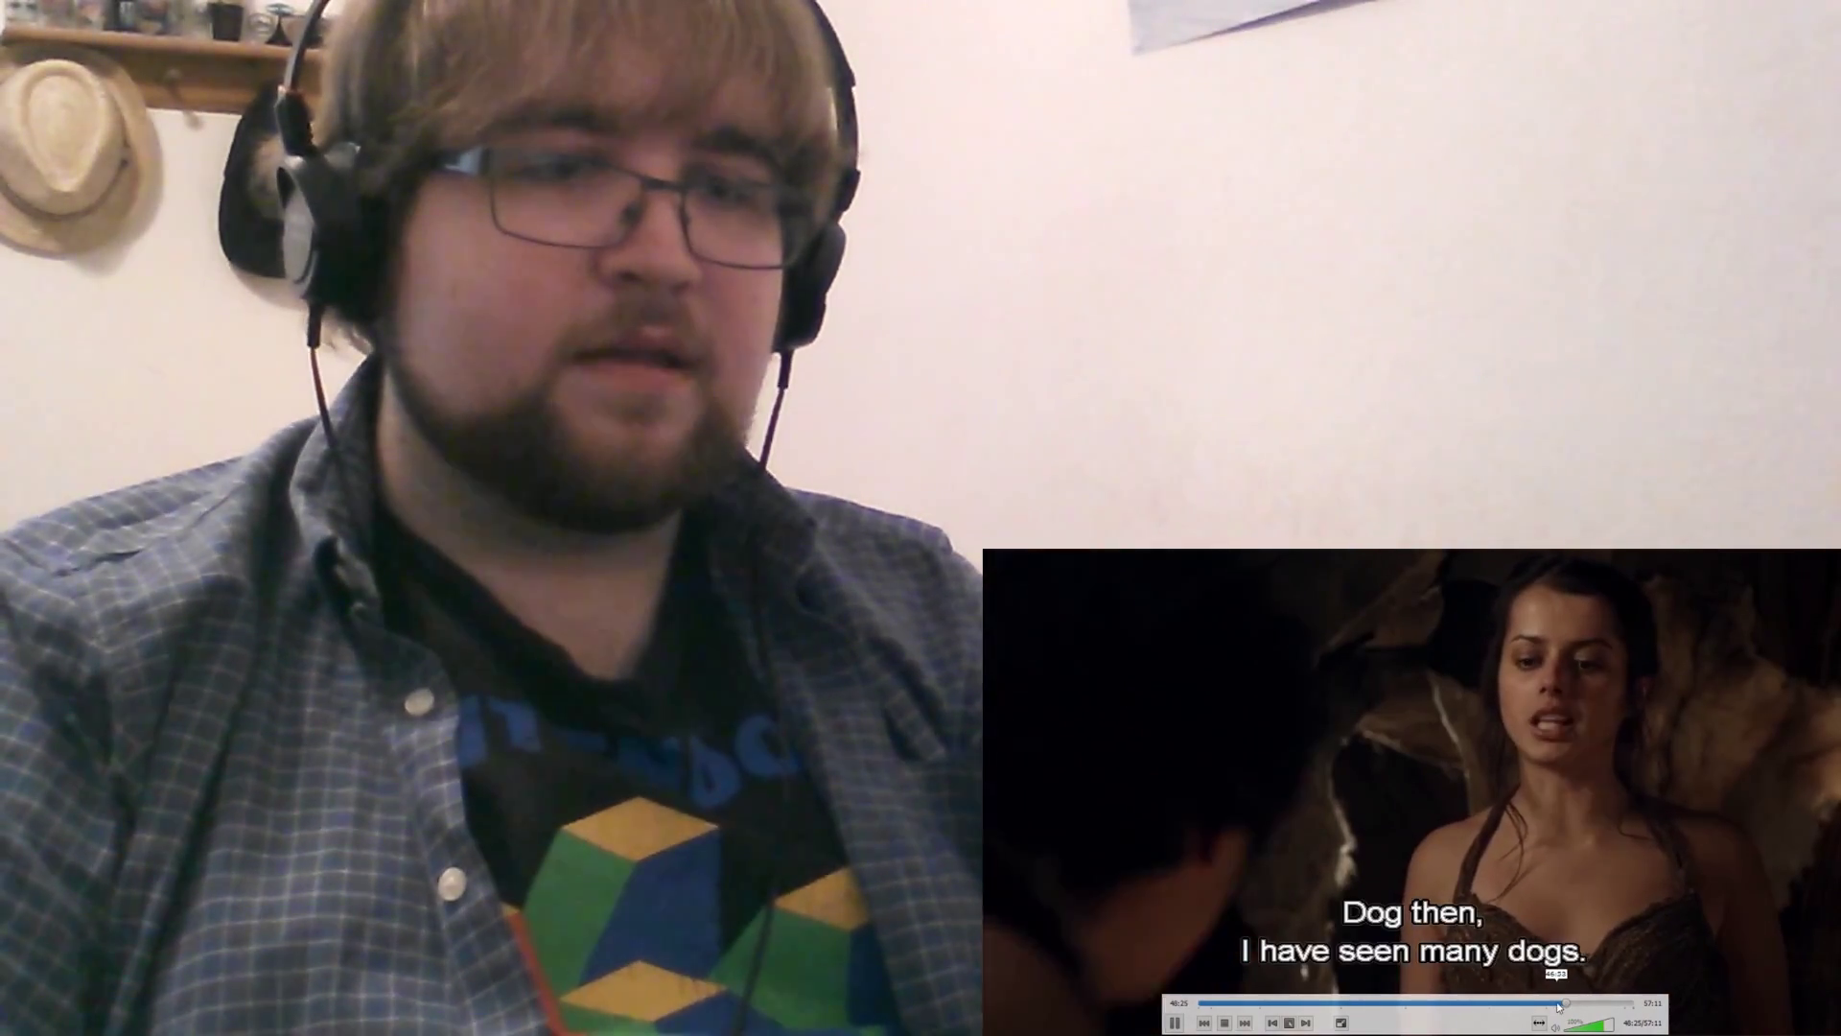
Seek back about a minute to replay the captioned tent scene
left_click(1554, 1003)
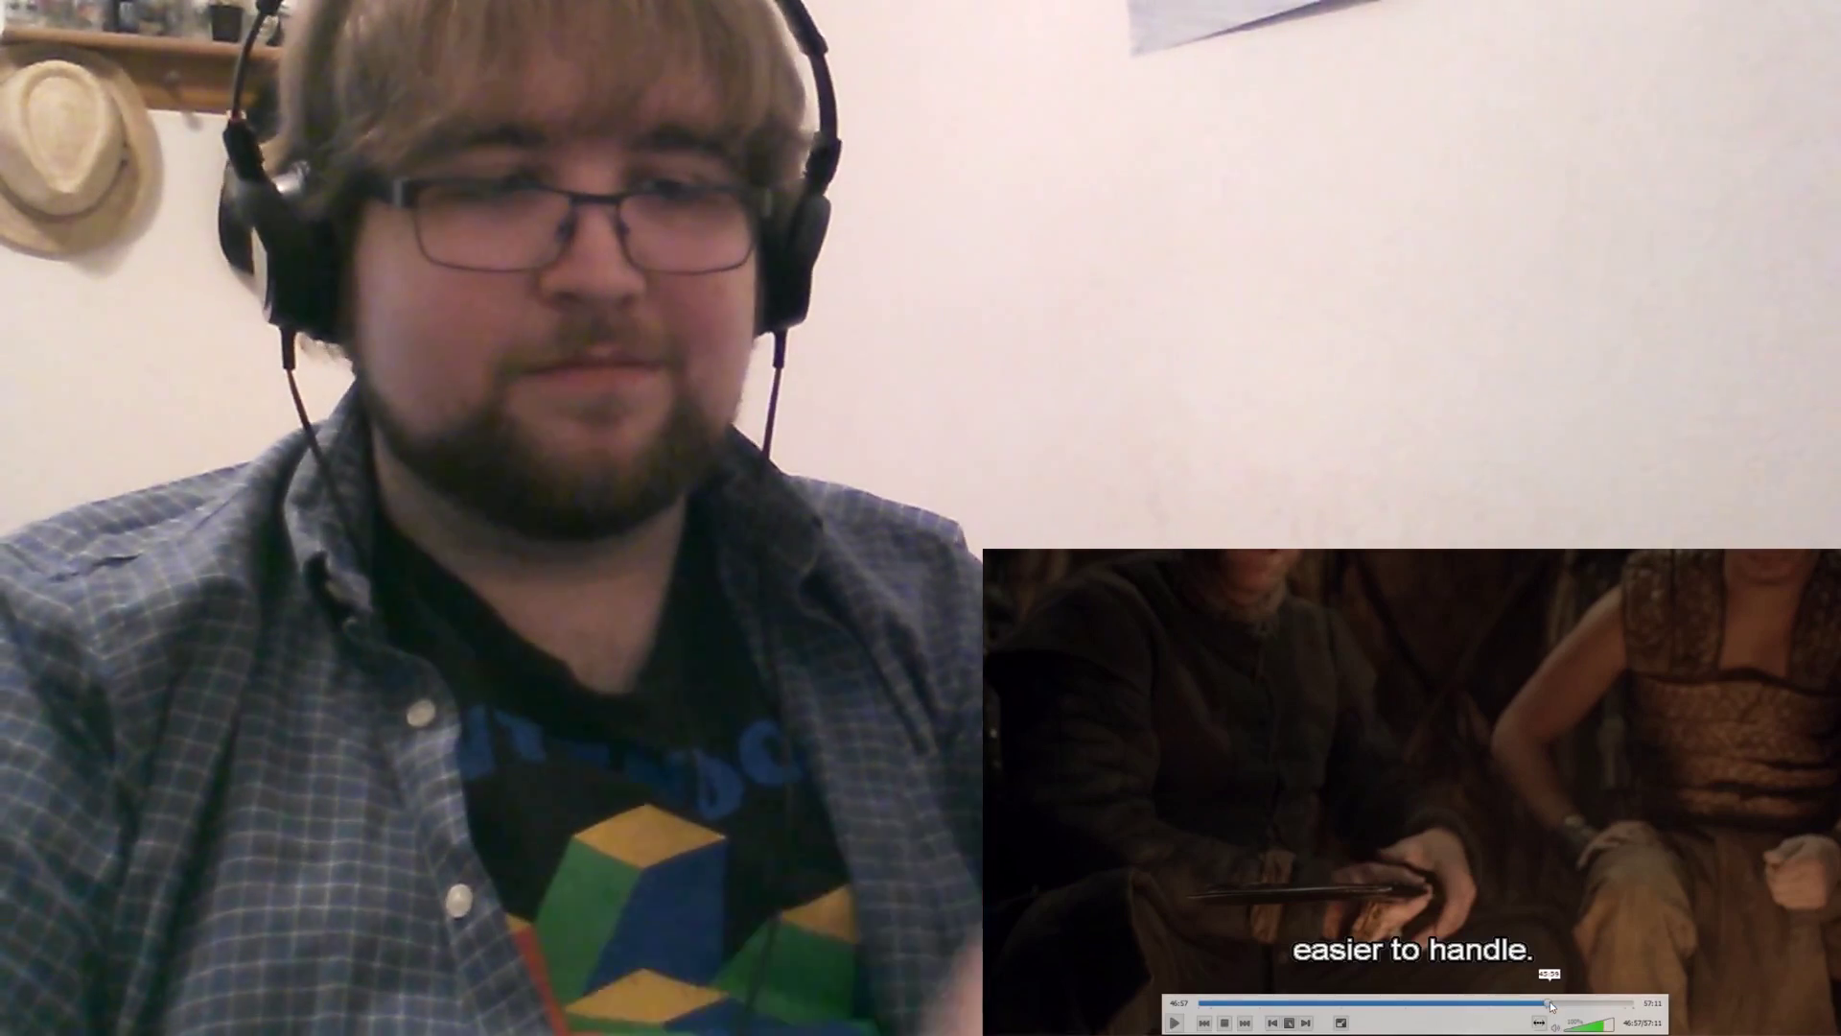
left_click(1551, 1006)
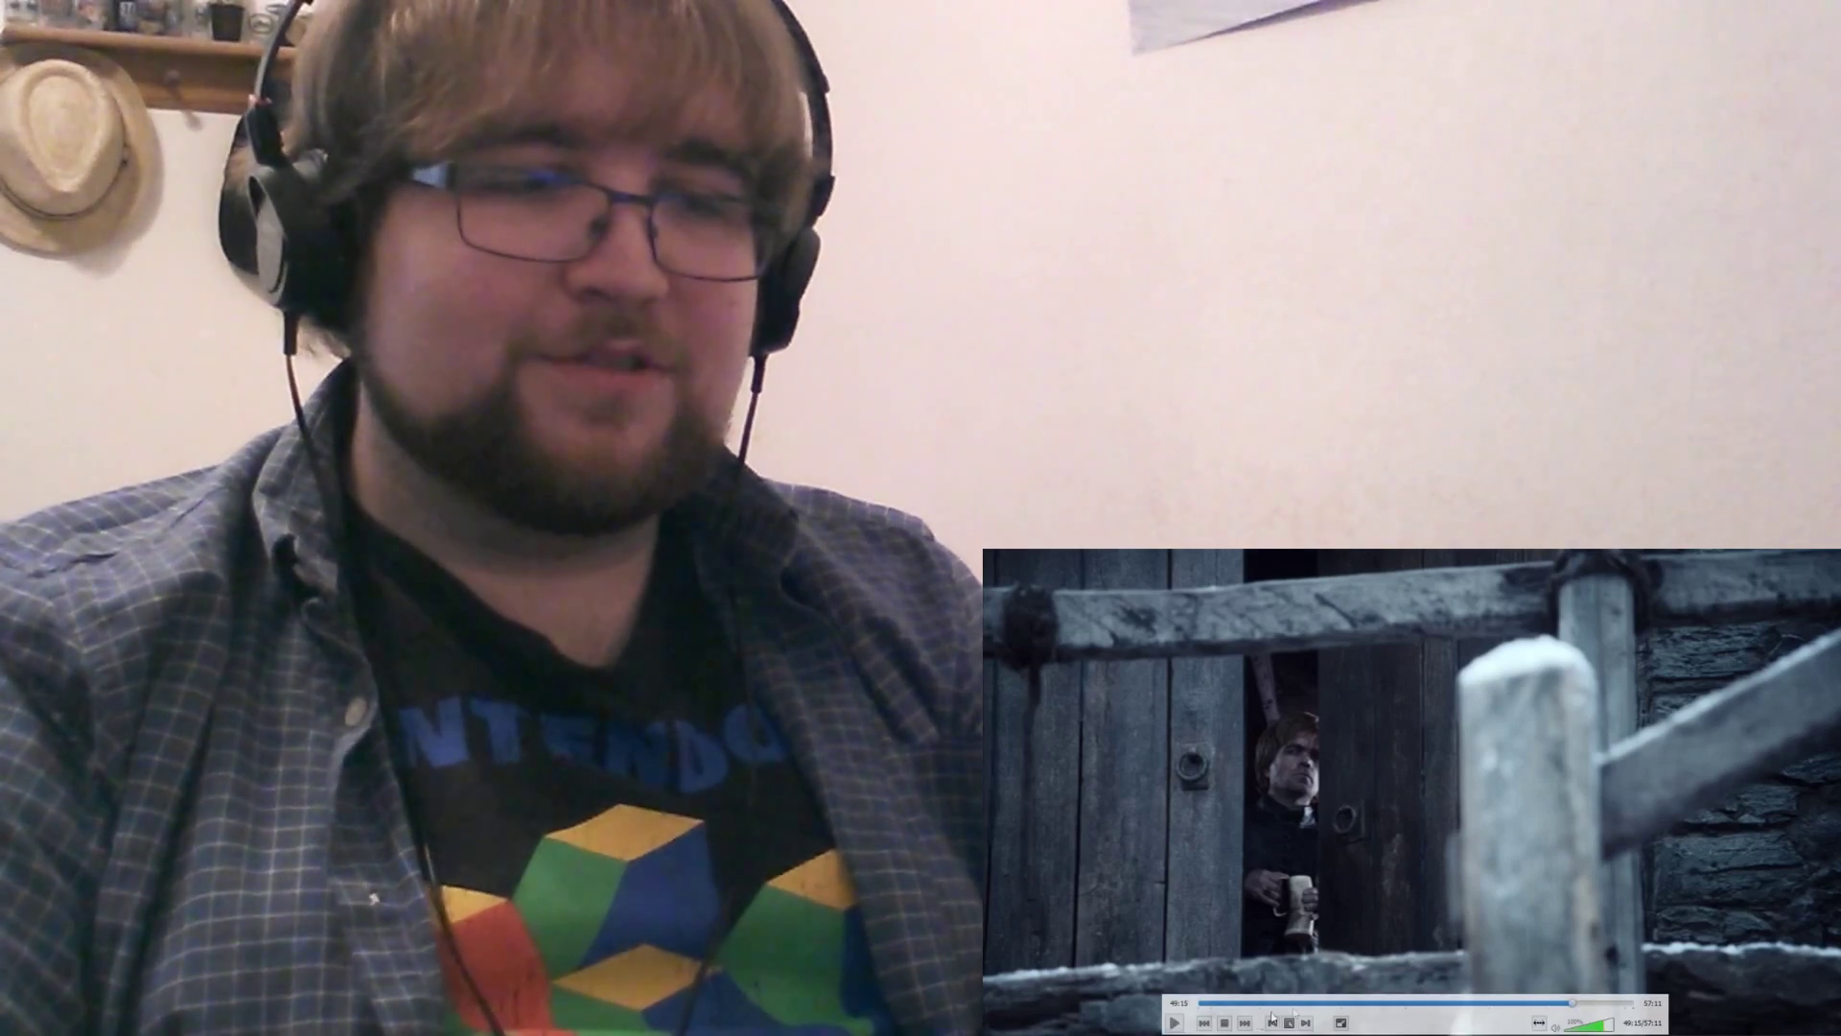
Unpause the captioned episode and let it play on toward the Dothraki bedchamber scene
key("space")
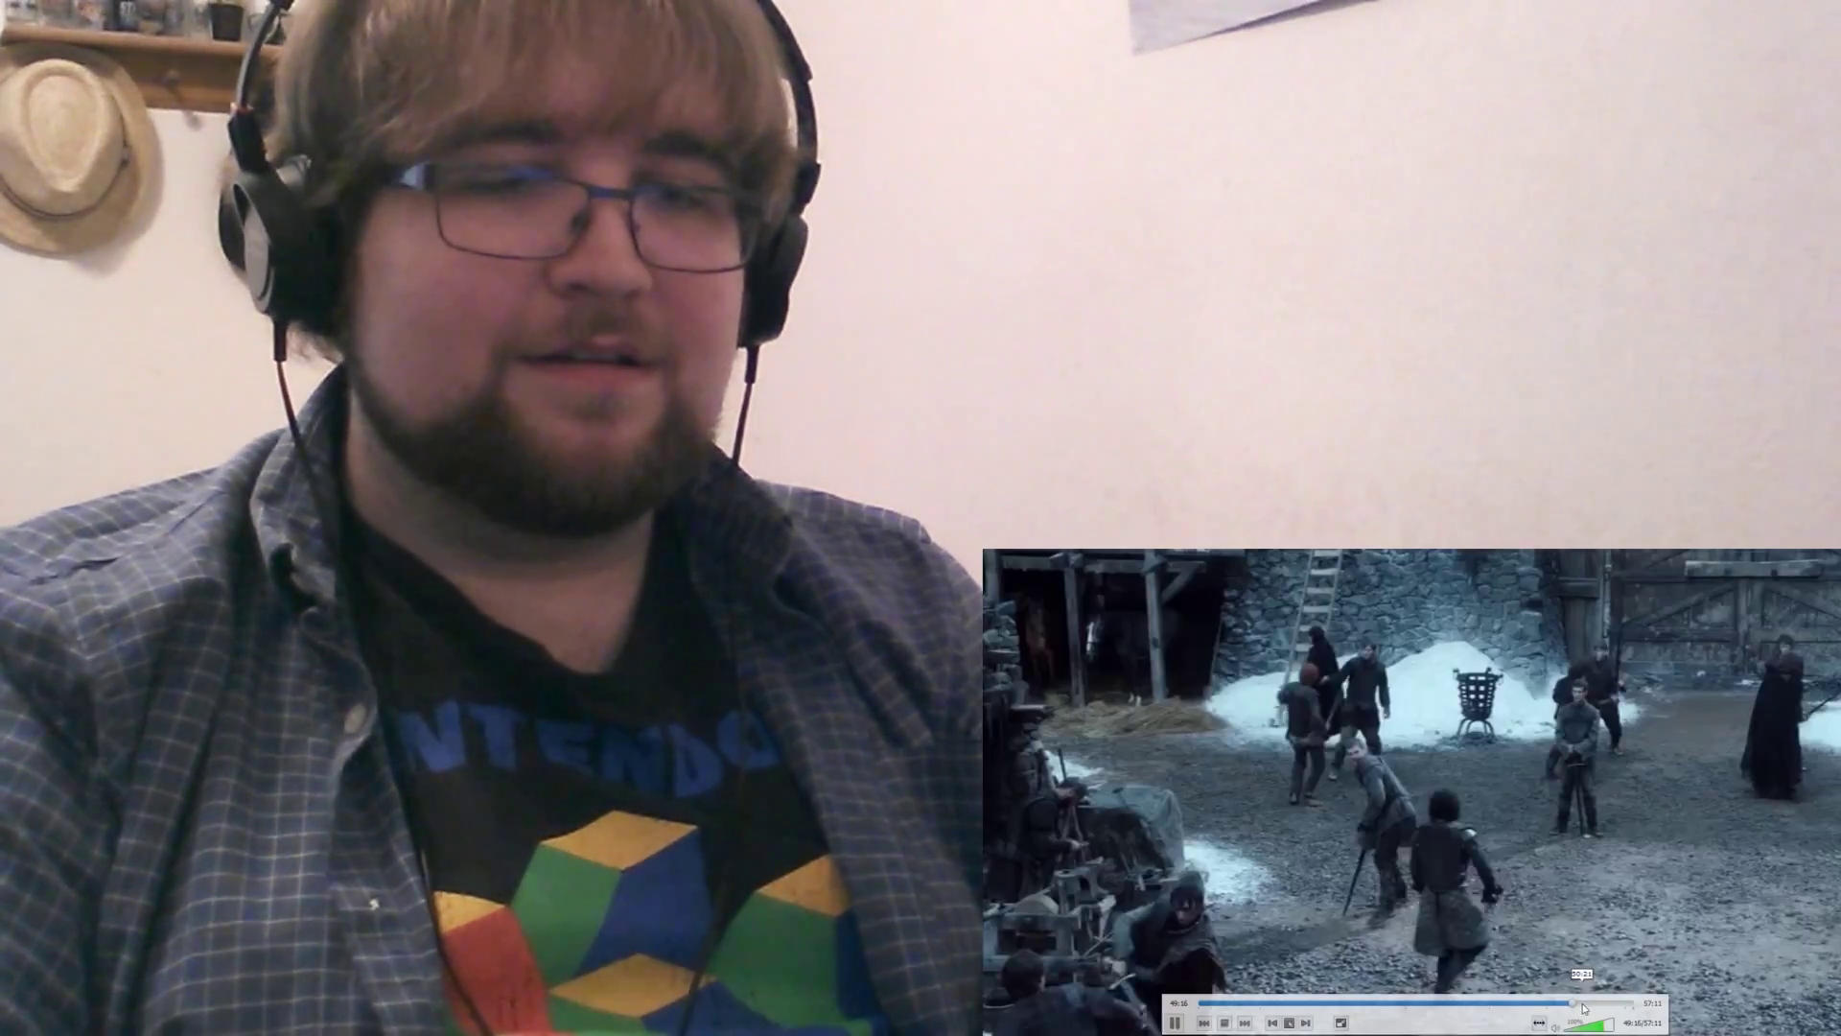